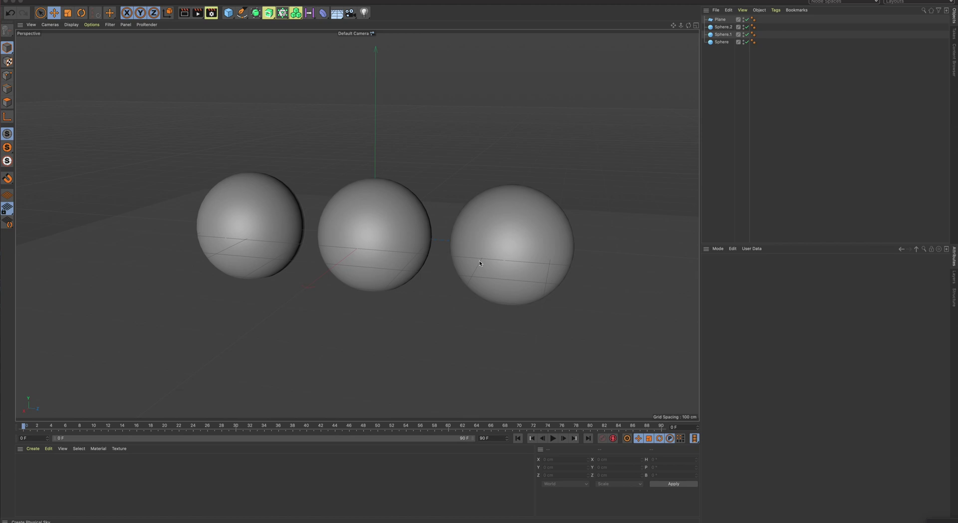
# Step: Orbit the view slightly around the spheres and select the ground plane to show its size properties
pyautogui.keyDown('alt'); pyautogui.moveTo(480, 263); pyautogui.dragTo(482, 275); pyautogui.keyUp('alt')
pyautogui.scroll(-2, 442, 281)
pyautogui.scroll(2, 443, 279)
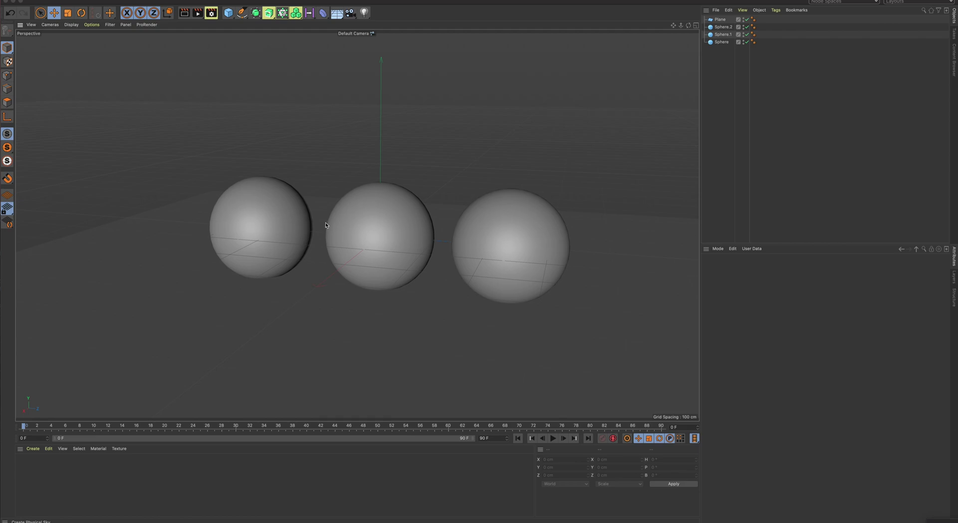
pyautogui.click(393, 332)
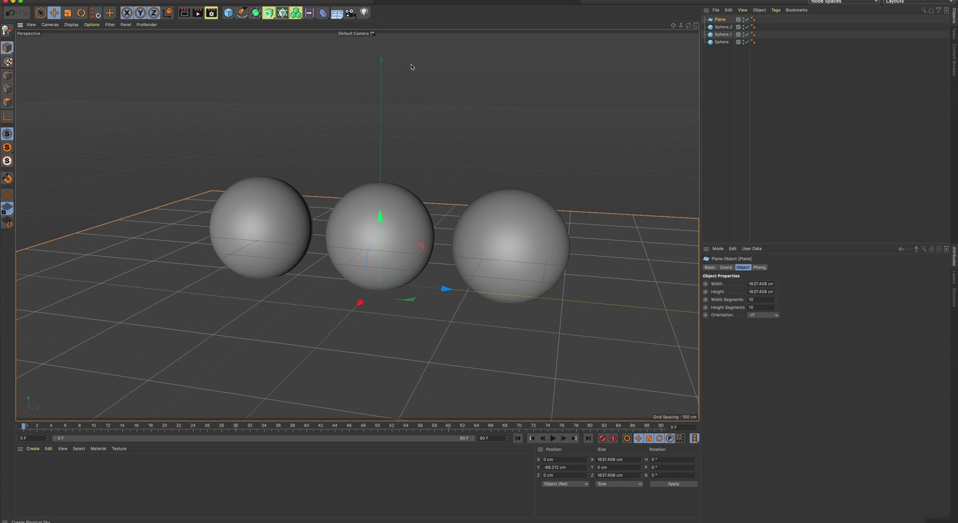
pyautogui.click(449, 0)
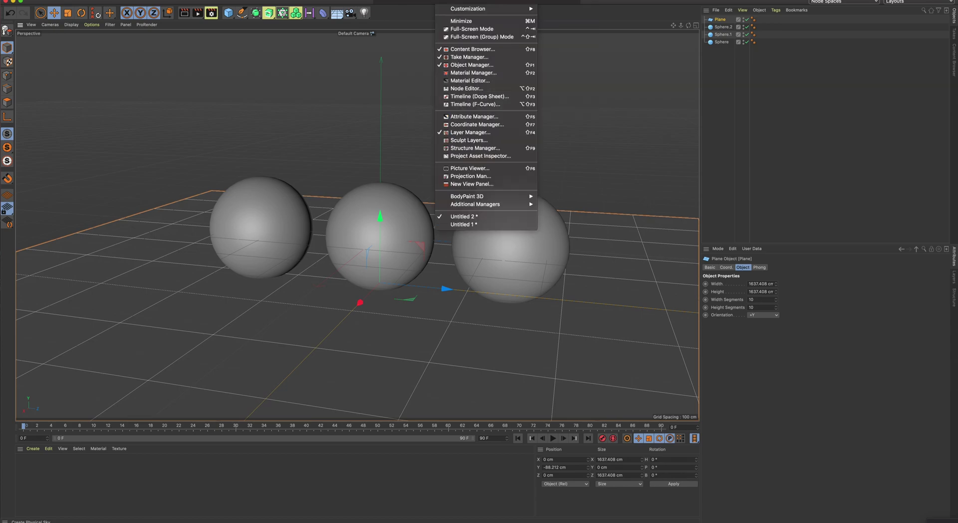
# Step: Open the Content Browser, move it aside, and pick the Materials folder under Presets
pyautogui.click(474, 50)
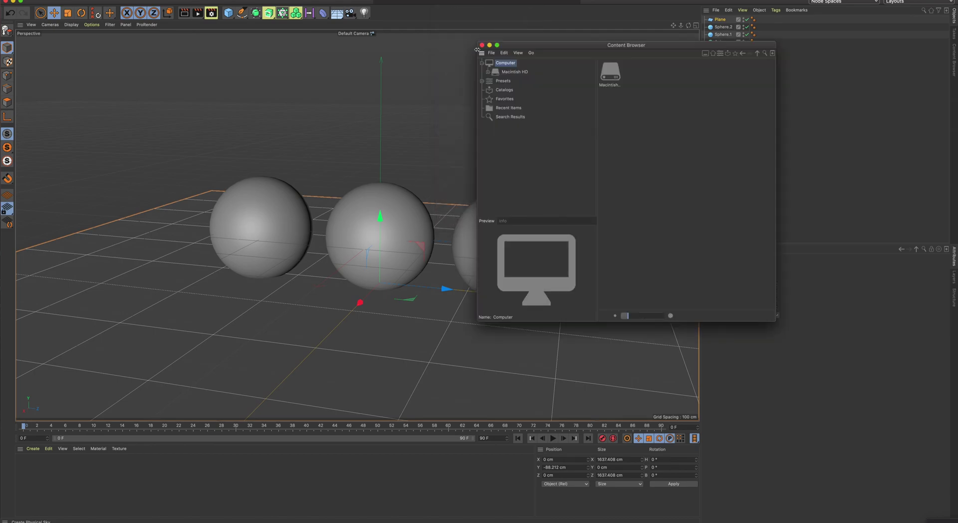
pyautogui.moveTo(517, 46); pyautogui.dragTo(460, 47)
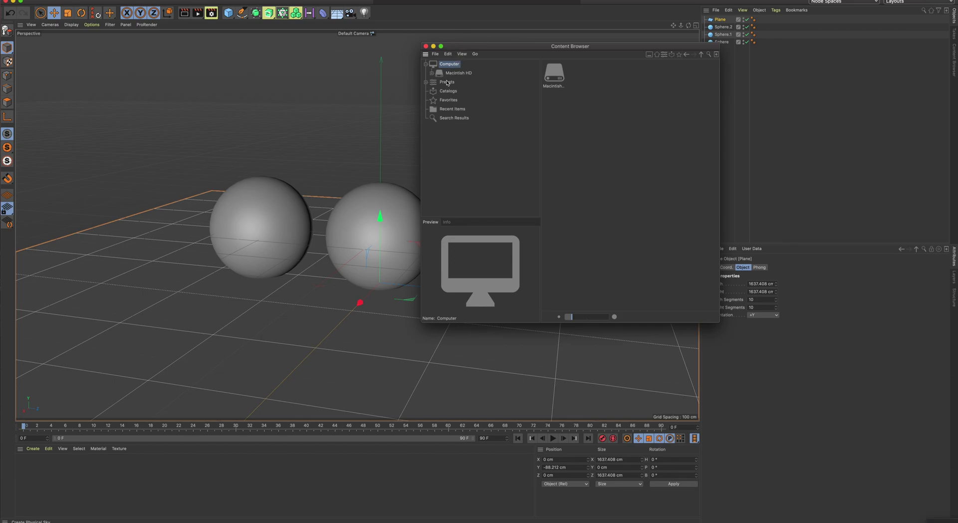
pyautogui.click(449, 84)
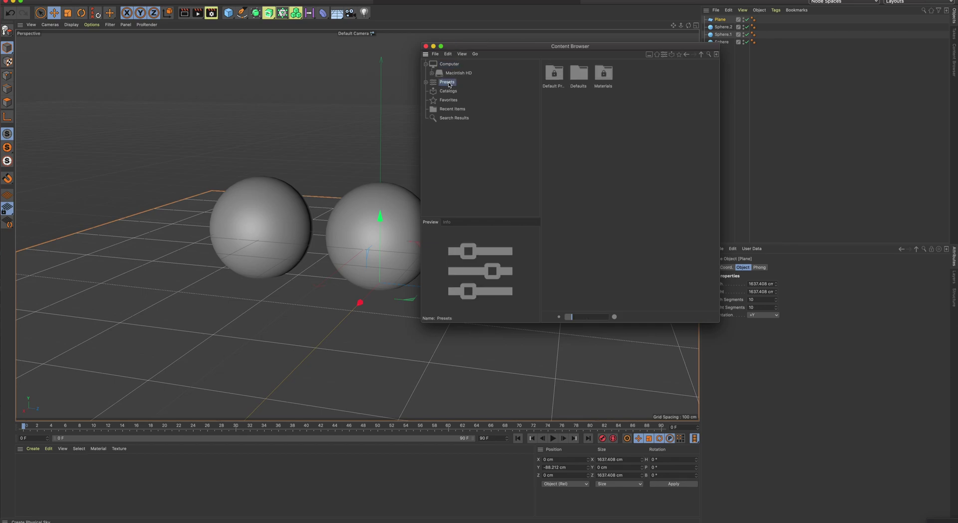
pyautogui.click(604, 78)
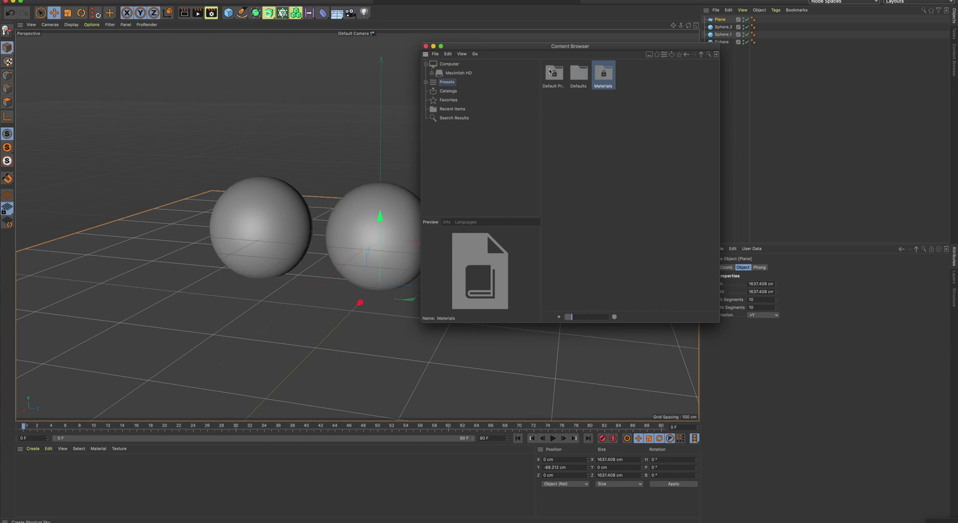
pyautogui.click(477, 4)
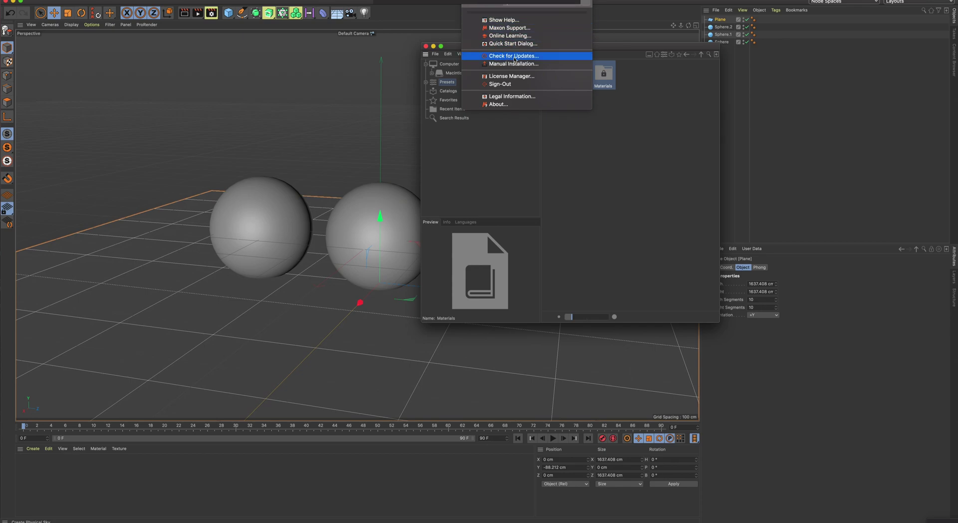
pyautogui.click(515, 59)
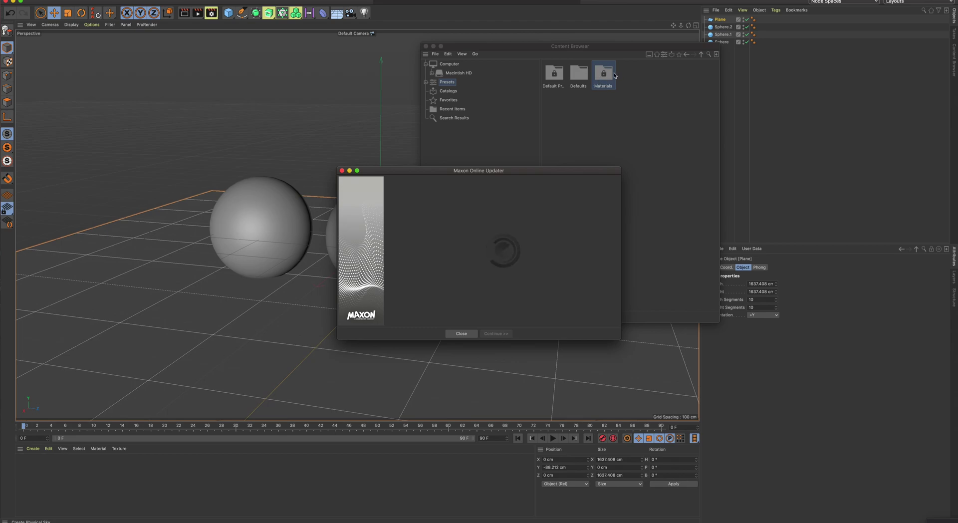
pyautogui.moveTo(539, 172); pyautogui.dragTo(424, 143)
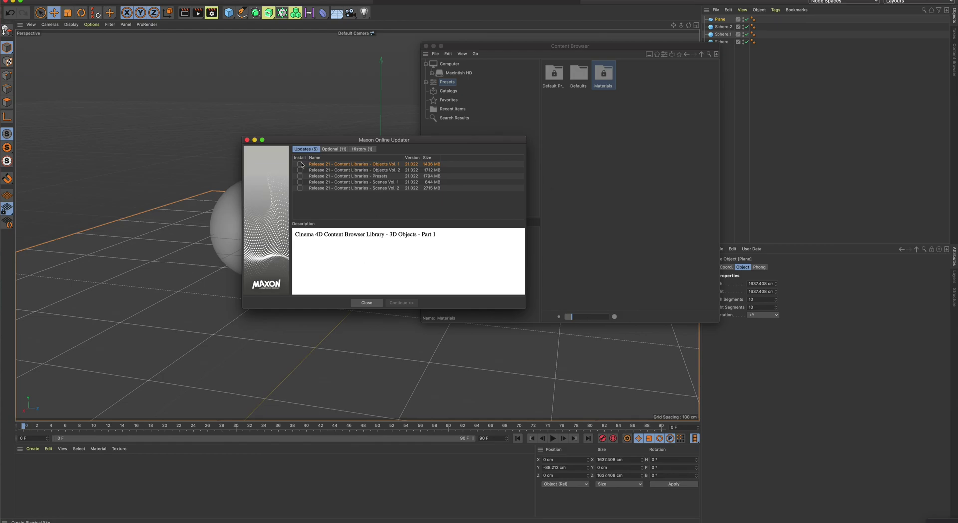
pyautogui.click(247, 141)
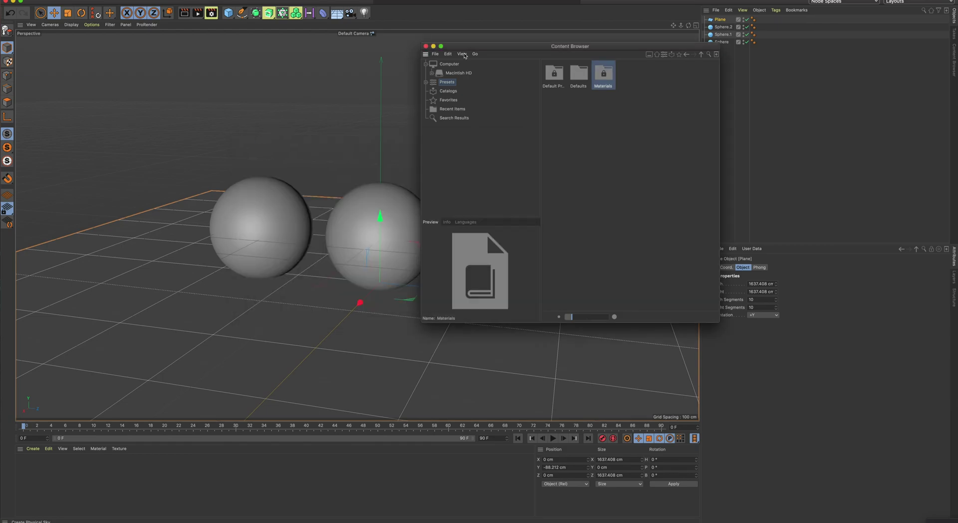
# Step: Open the Materials folder and browse the Car Paint, Leather and Asphalt categories
pyautogui.moveTo(464, 46); pyautogui.dragTo(473, 41)
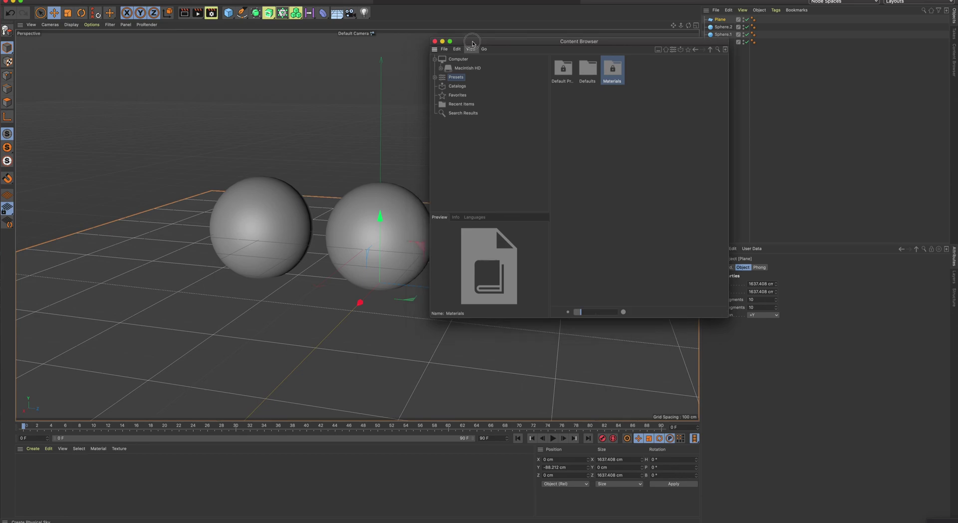
pyautogui.doubleClick(616, 72)
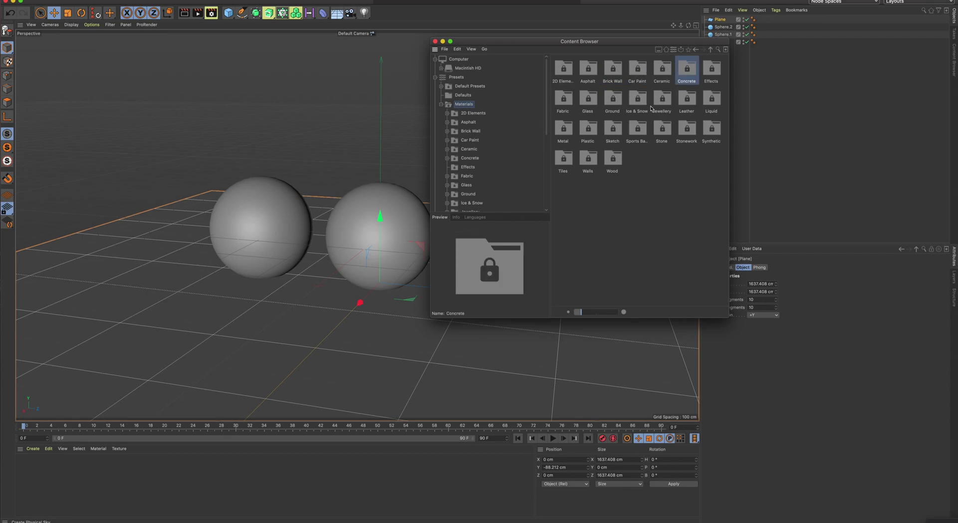
pyautogui.doubleClick(637, 69)
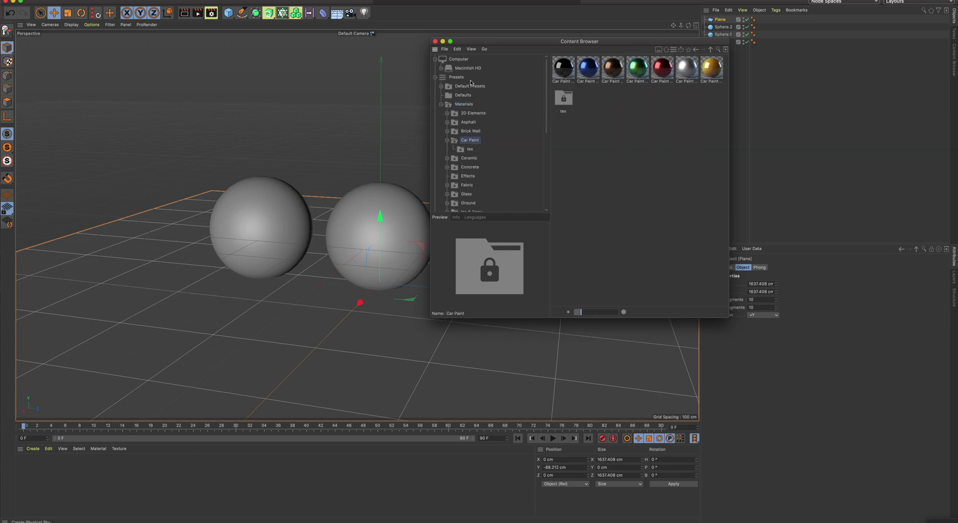
pyautogui.click(696, 50)
pyautogui.click(686, 100)
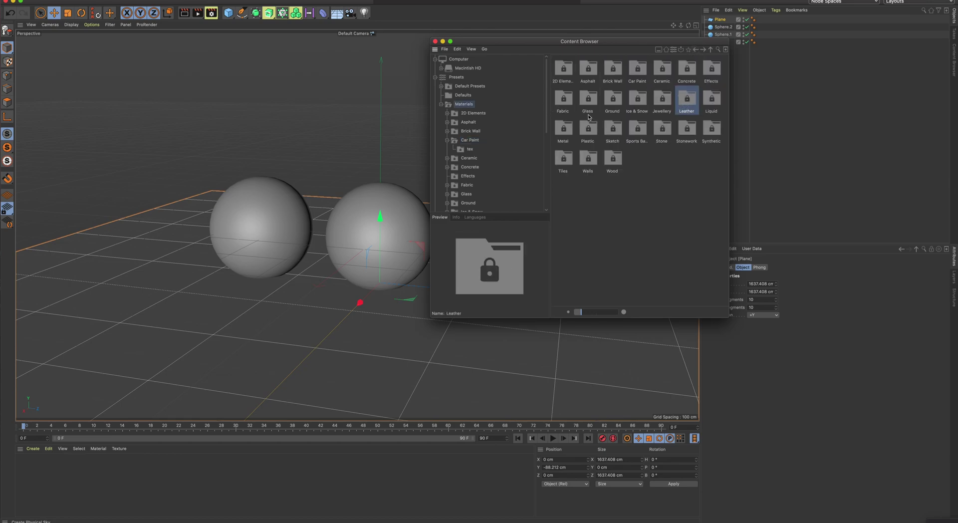
pyautogui.click(468, 122)
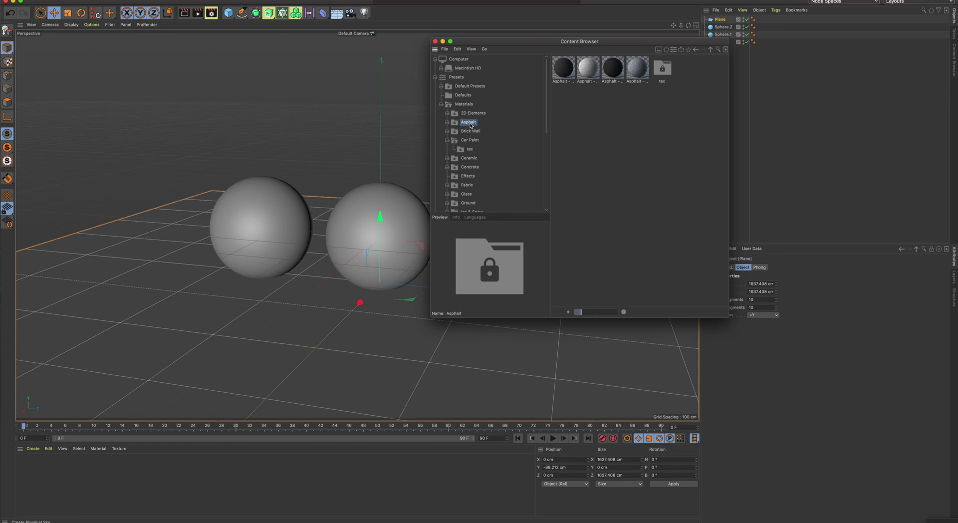
# Step: Step through Concrete, Fabric and Liquid to Plastic and load Plastic Green - Glossy
pyautogui.press('Down')
pyautogui.press('Down')
pyautogui.press('Down')
pyautogui.press('Down')
pyautogui.press('Down')
pyautogui.press('Down')
pyautogui.press('Down')
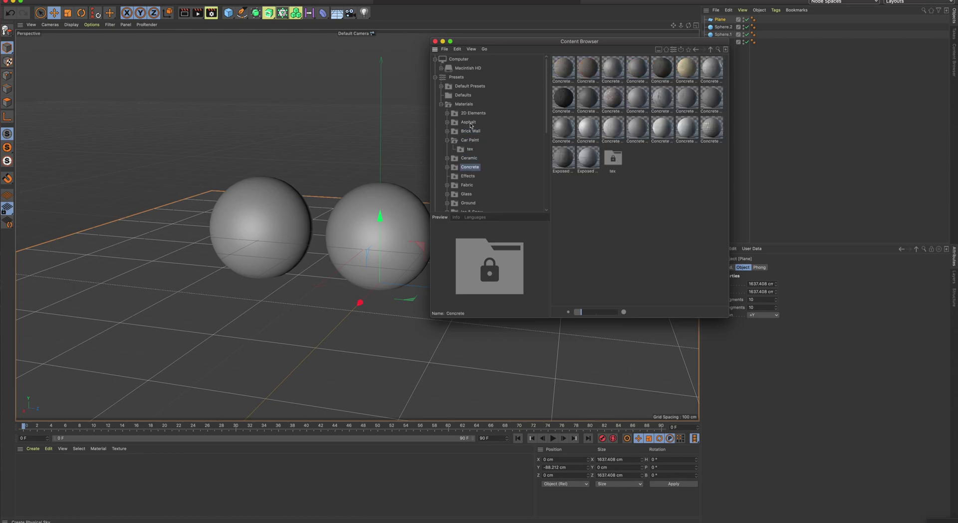
pyautogui.press('Up')
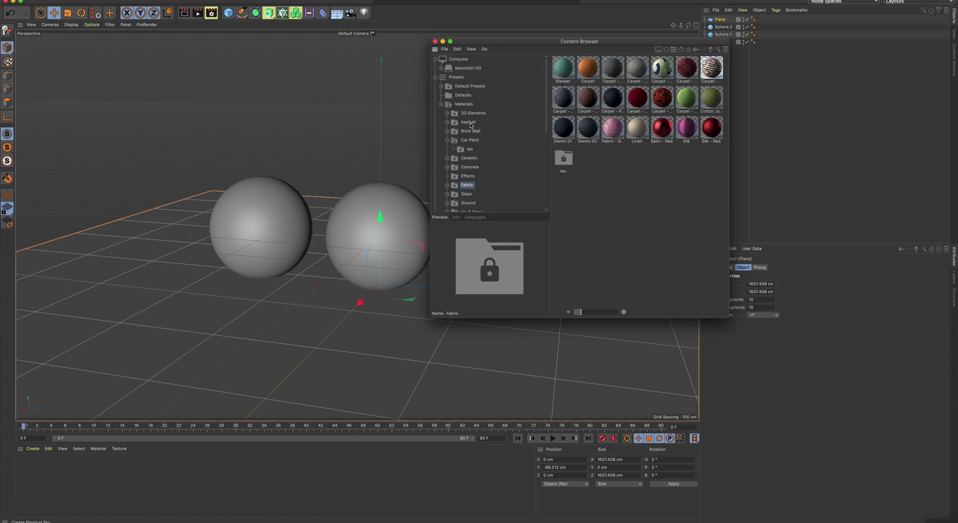
pyautogui.press('Down')
pyautogui.scroll(-3, 474, 130)
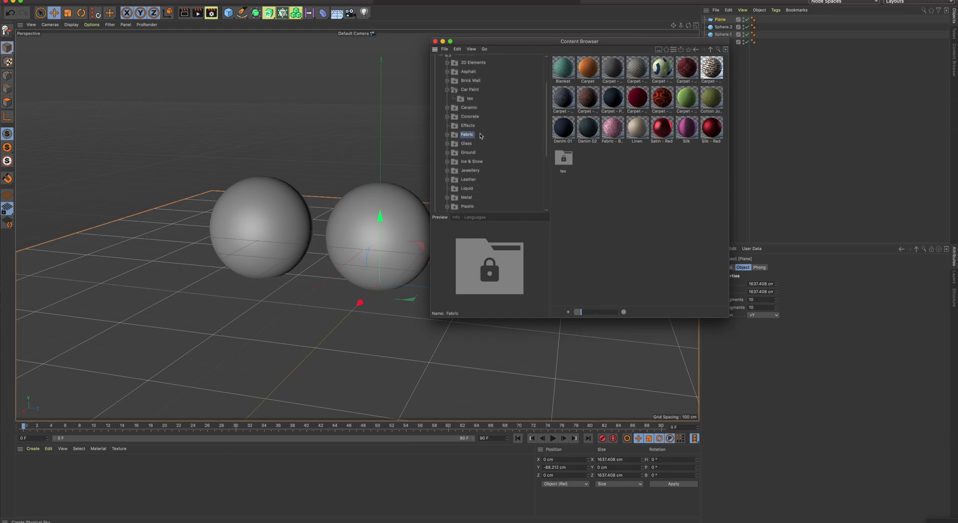
pyautogui.press('Down')
pyautogui.press('Down')
pyautogui.press('Down')
pyautogui.press('Down')
pyautogui.press('Down')
pyautogui.press('Down')
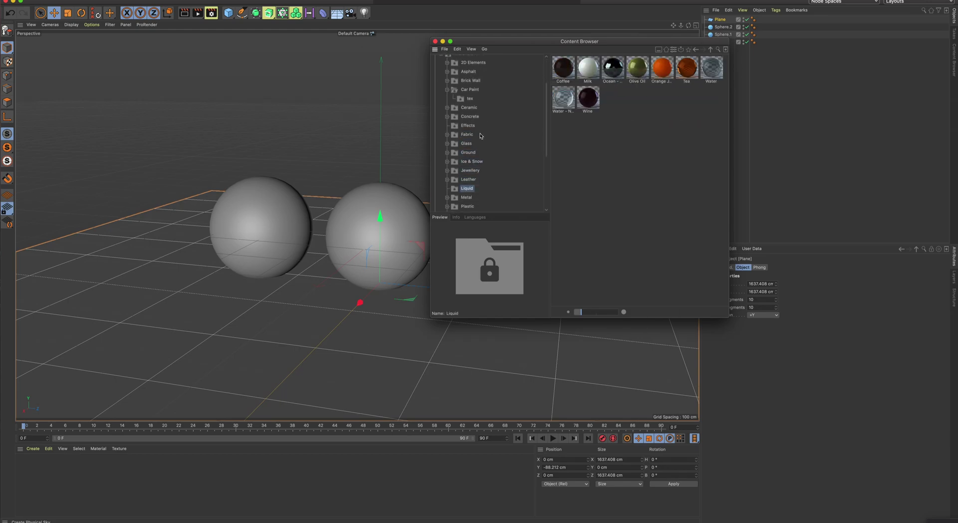
pyautogui.press('Down')
pyautogui.press('Down')
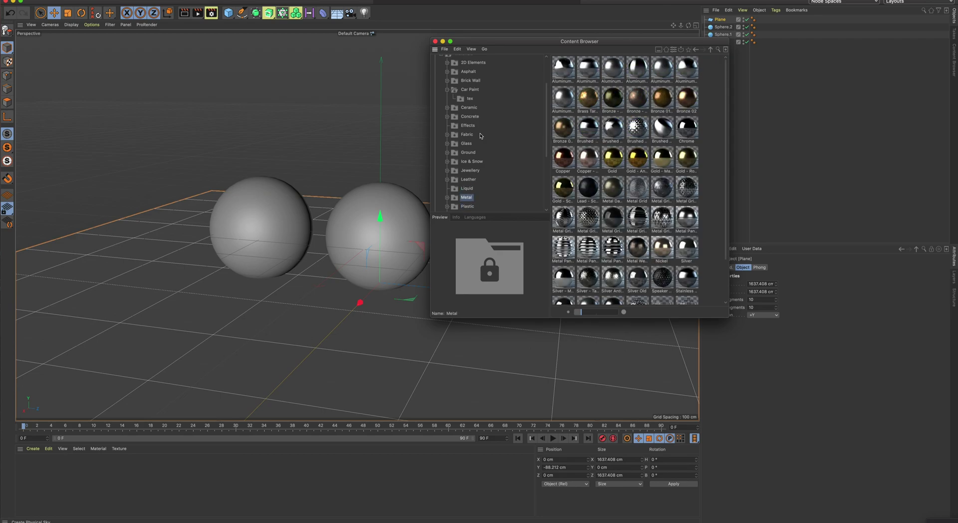
pyautogui.scroll(-2, 472, 195)
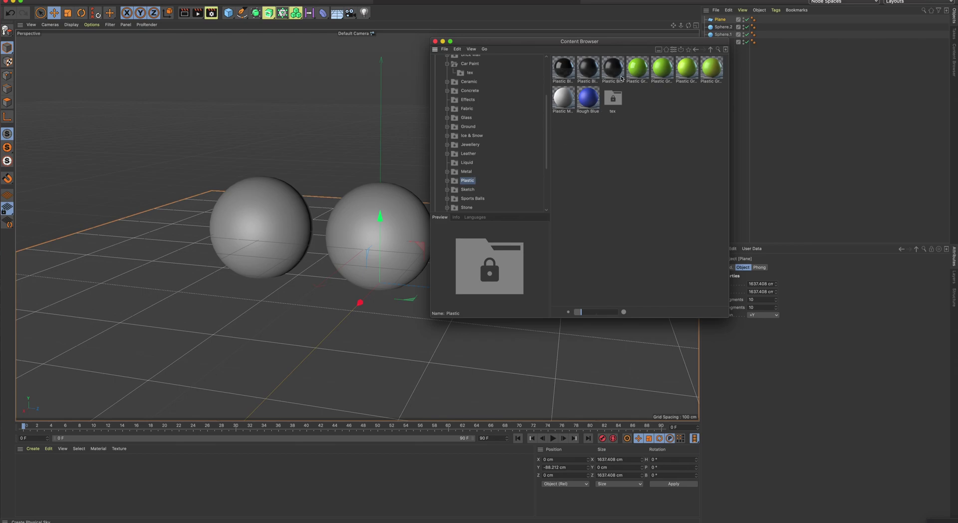
pyautogui.doubleClick(638, 71)
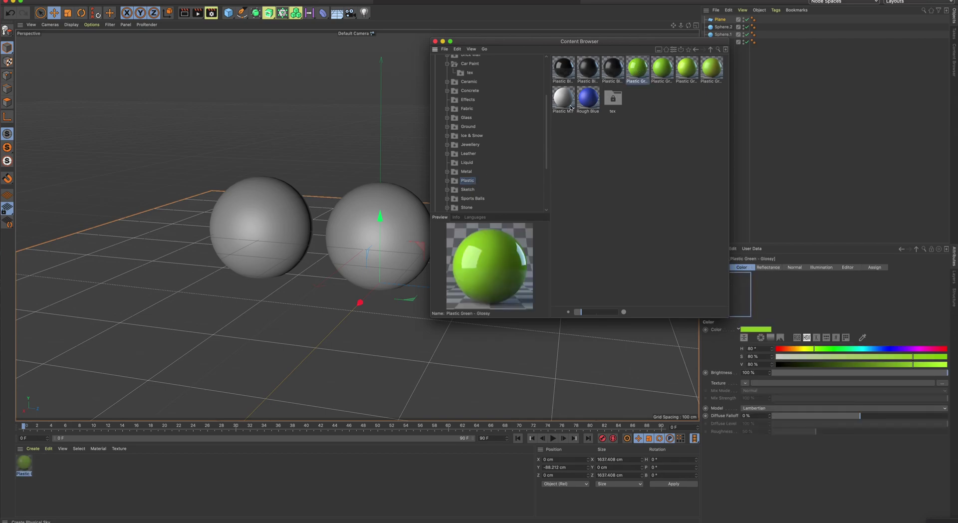
# Step: Load the Grass - Big Distance material into the scene
pyautogui.click(466, 171)
pyautogui.click(466, 162)
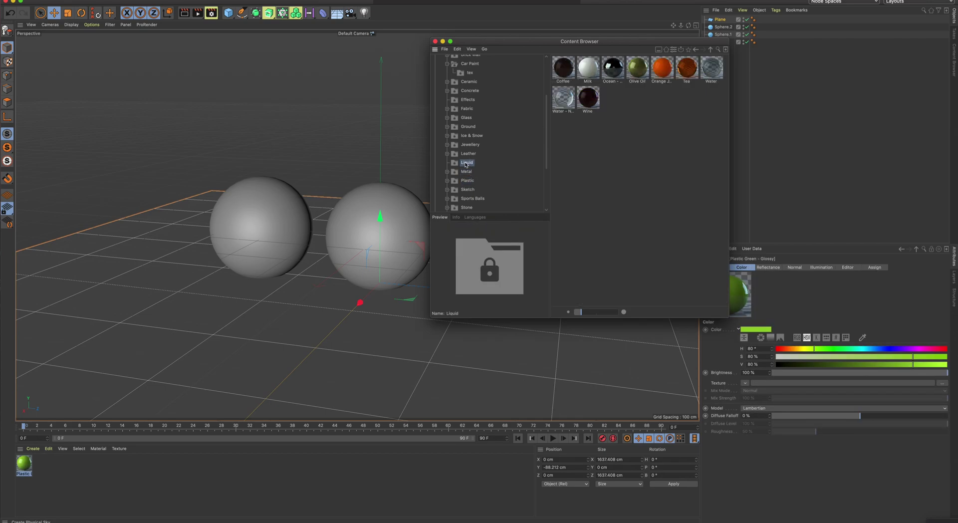
pyautogui.press('Up')
pyautogui.press('Up')
pyautogui.press('Up')
pyautogui.press('Up')
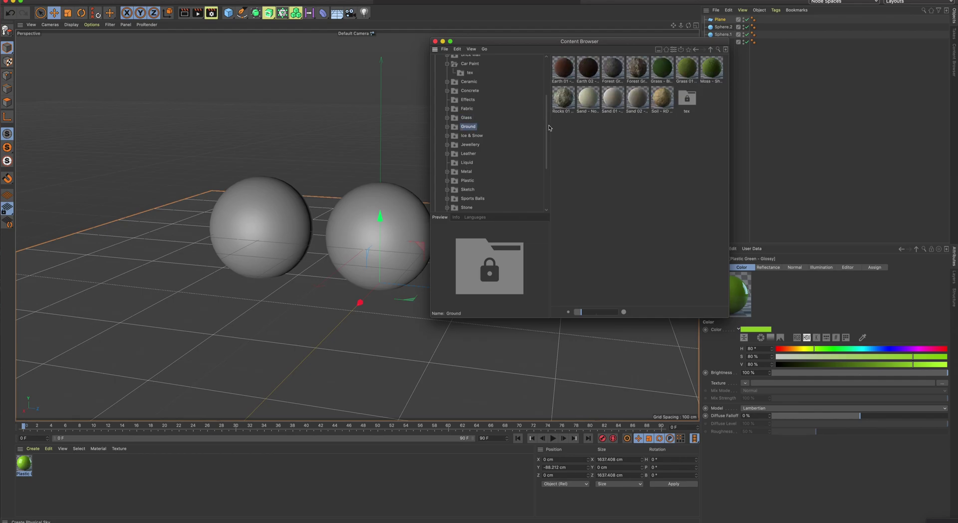
pyautogui.doubleClick(662, 68)
# Step: Find the Lava preset in the Effects category and load it into the scene
pyautogui.click(466, 117)
pyautogui.click(467, 109)
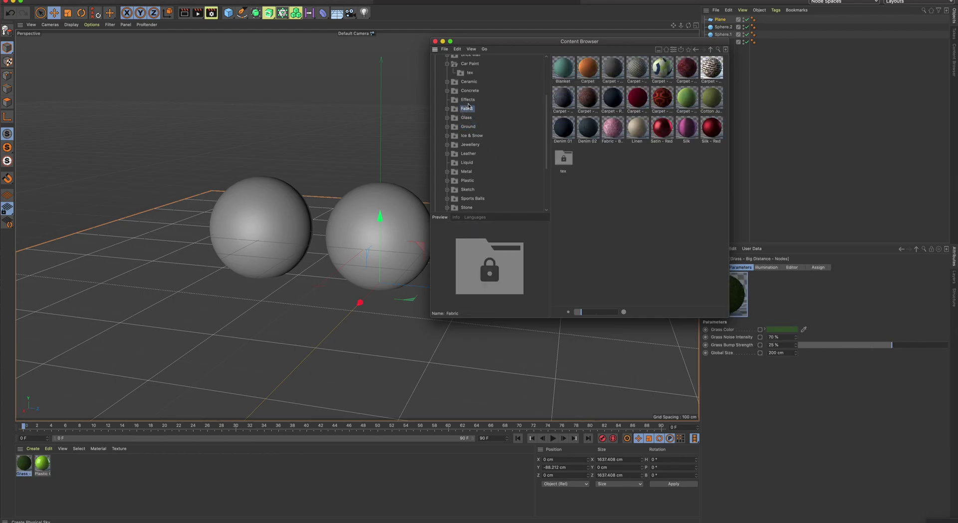
pyautogui.scroll(-3, 470, 131)
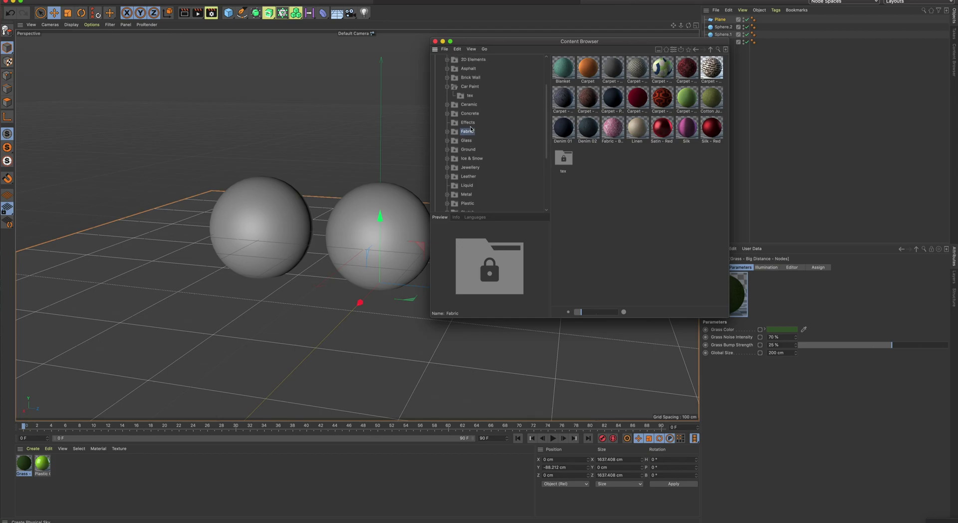
pyautogui.scroll(4, 468, 158)
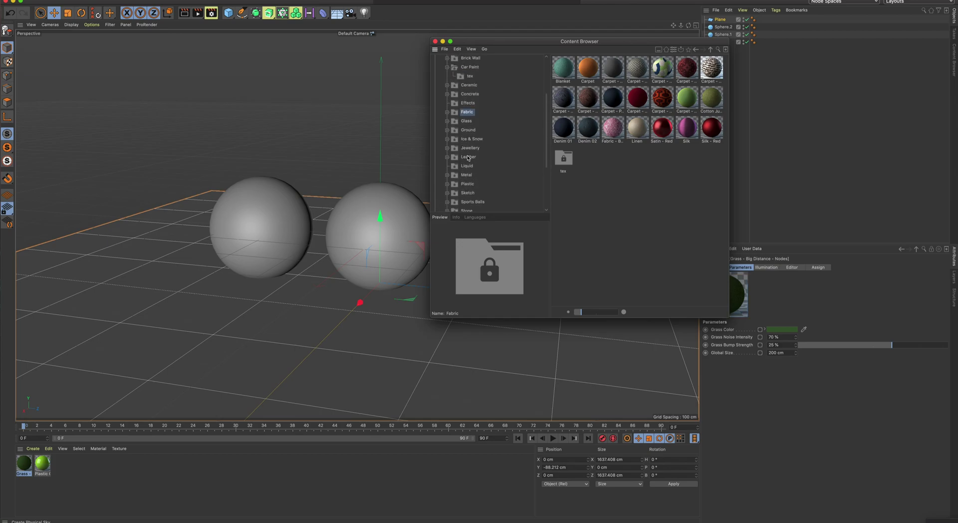
pyautogui.click(467, 112)
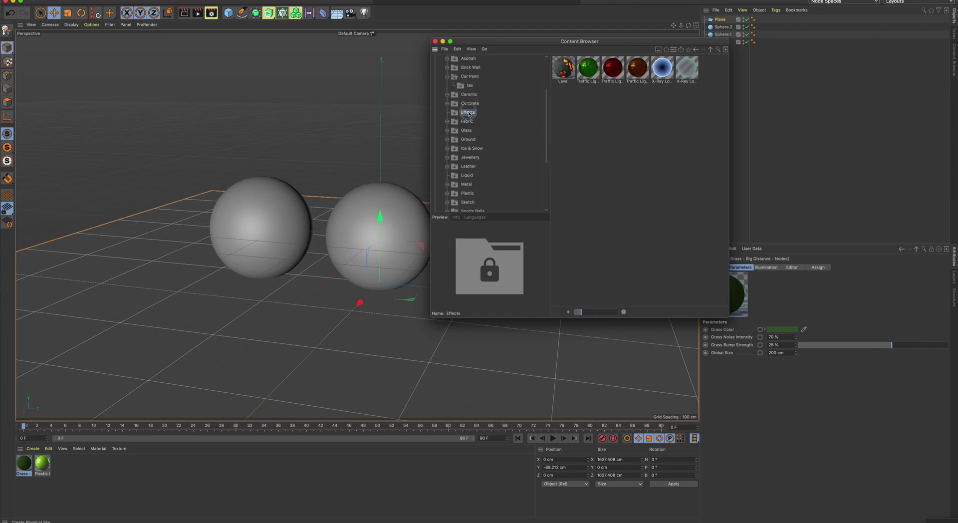
pyautogui.click(565, 71)
pyautogui.click(587, 68)
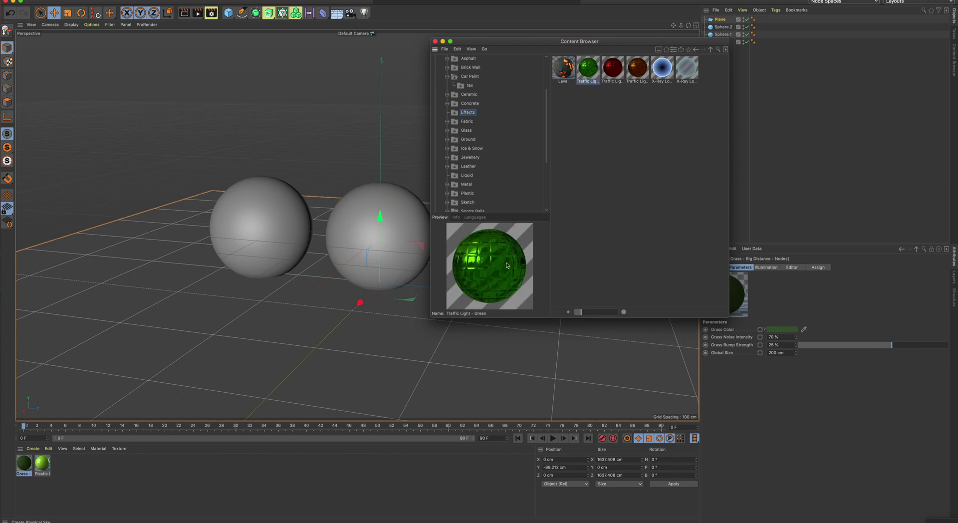
pyautogui.click(556, 75)
pyautogui.doubleClick(556, 75)
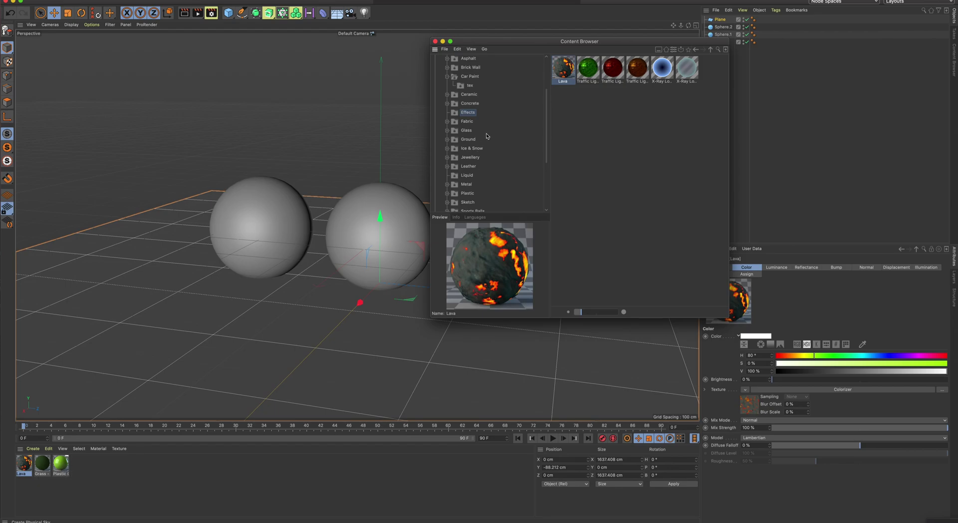
# Step: Load Concrete 04 - Weathered from the Concrete category and move the library aside
pyautogui.click(469, 129)
pyautogui.click(471, 148)
pyautogui.click(469, 158)
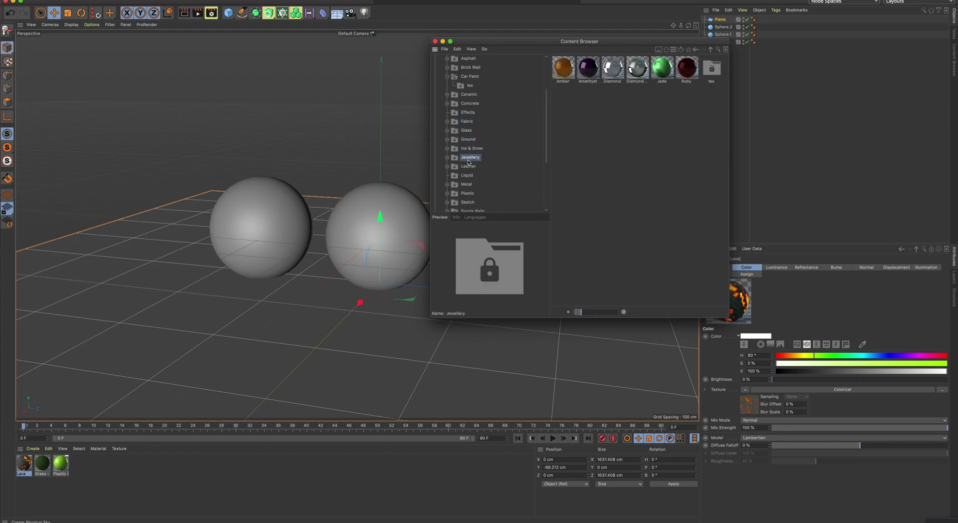
pyautogui.click(471, 103)
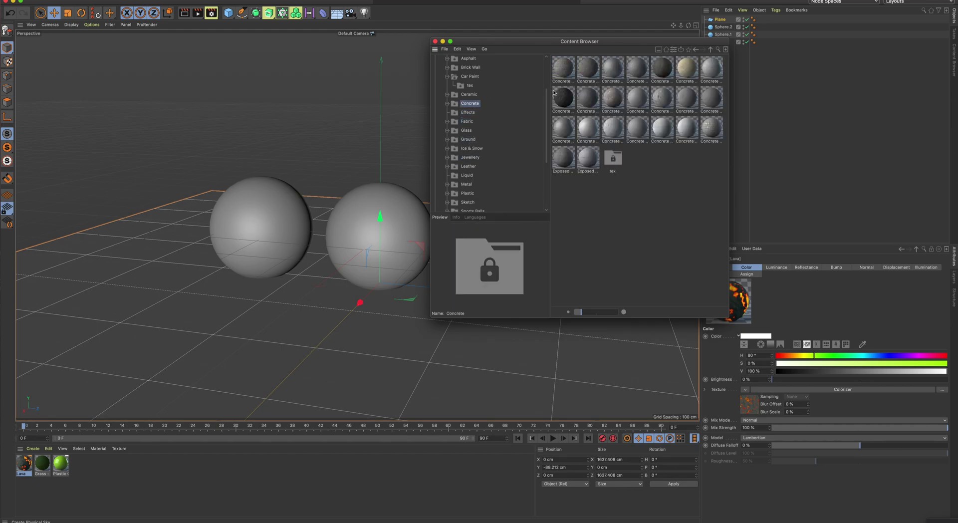
pyautogui.doubleClick(616, 101)
pyautogui.moveTo(467, 42); pyautogui.dragTo(538, 72)
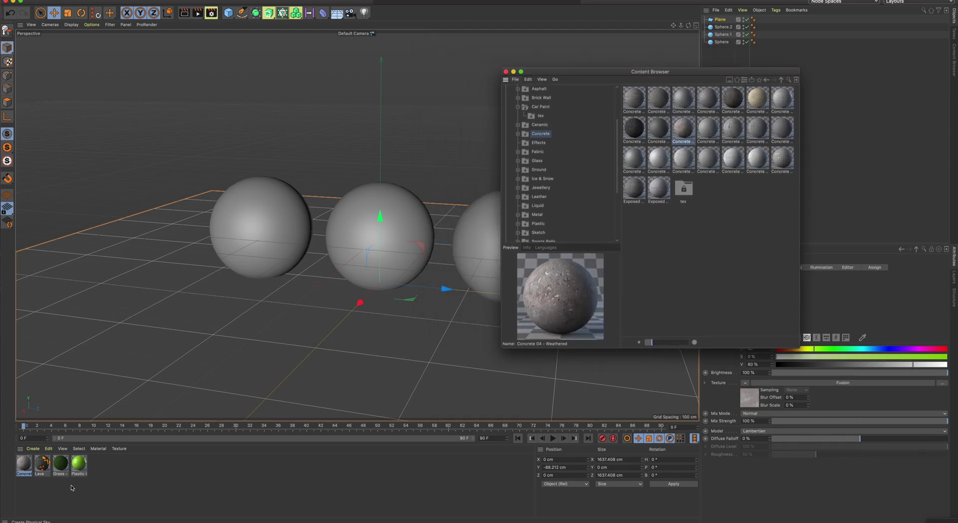
# Step: Put Grass on the plane, Concrete, Plastic Green and Lava on the left, middle, right spheres, and preview the render
pyautogui.click(505, 71)
pyautogui.moveTo(62, 463); pyautogui.dragTo(140, 352)
pyautogui.moveTo(85, 414); pyautogui.dragTo(250, 239)
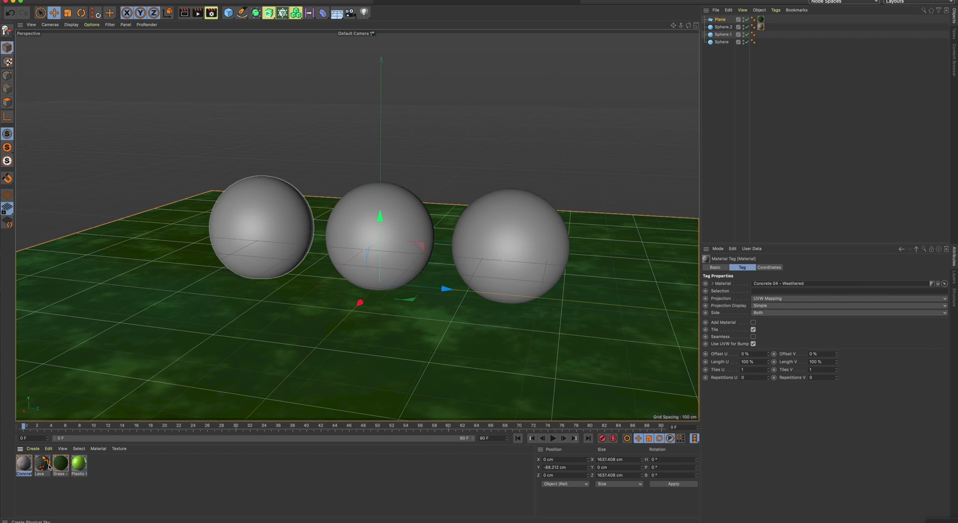
pyautogui.moveTo(42, 463); pyautogui.dragTo(361, 252)
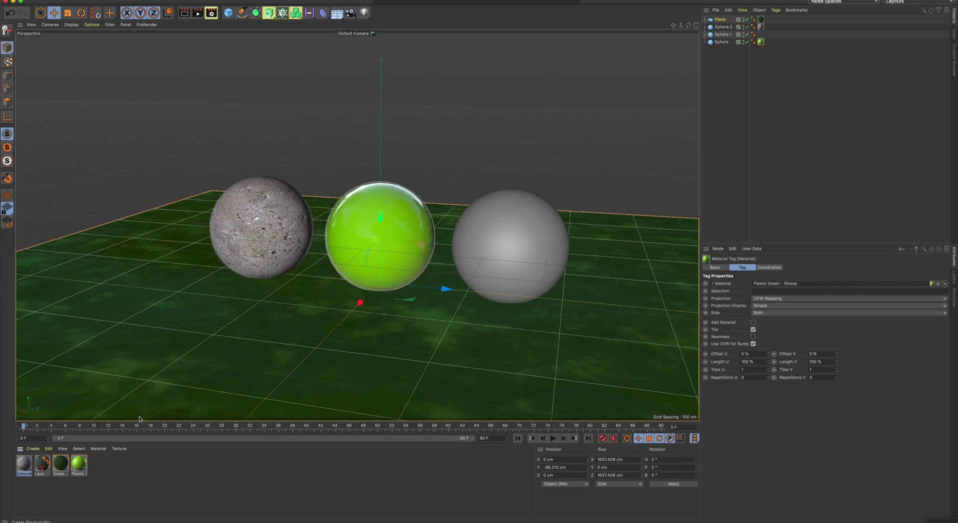
pyautogui.moveTo(40, 467); pyautogui.dragTo(469, 242)
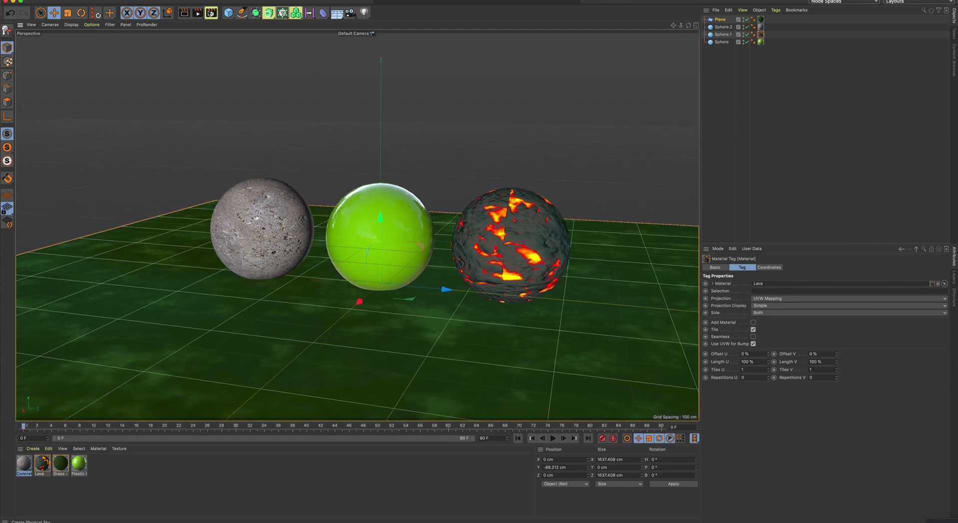
pyautogui.click(184, 13)
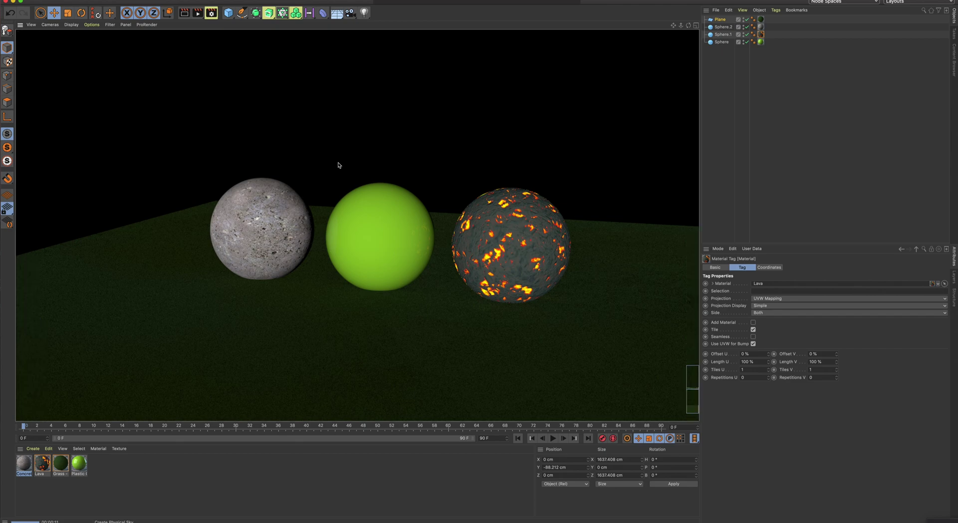
pyautogui.click(341, 14)
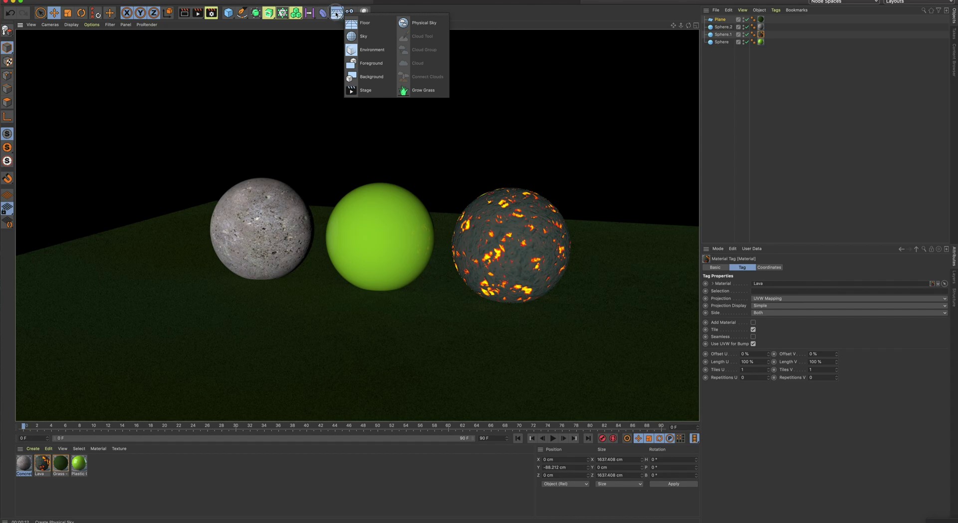
# Step: Add a Physical Sky with its time of day at 10:00:00 and render a preview
pyautogui.click(423, 23)
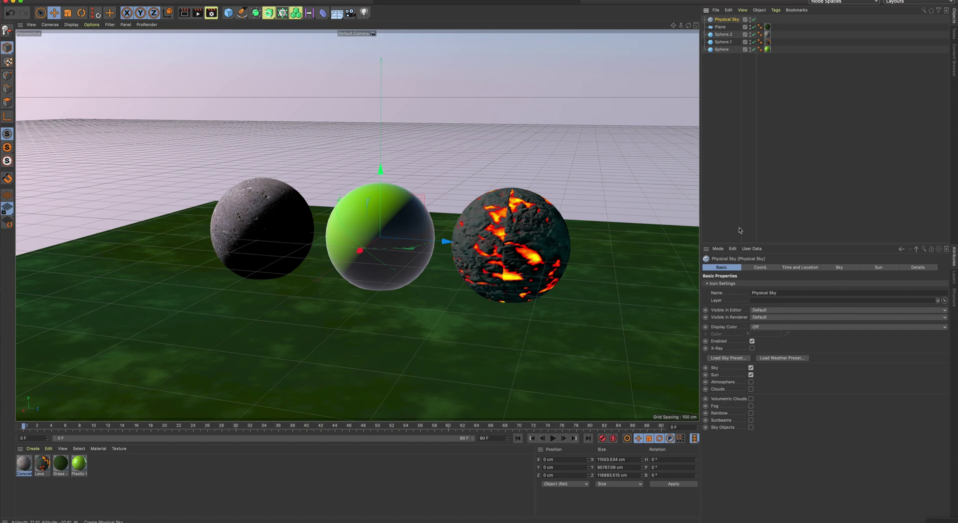
pyautogui.click(833, 269)
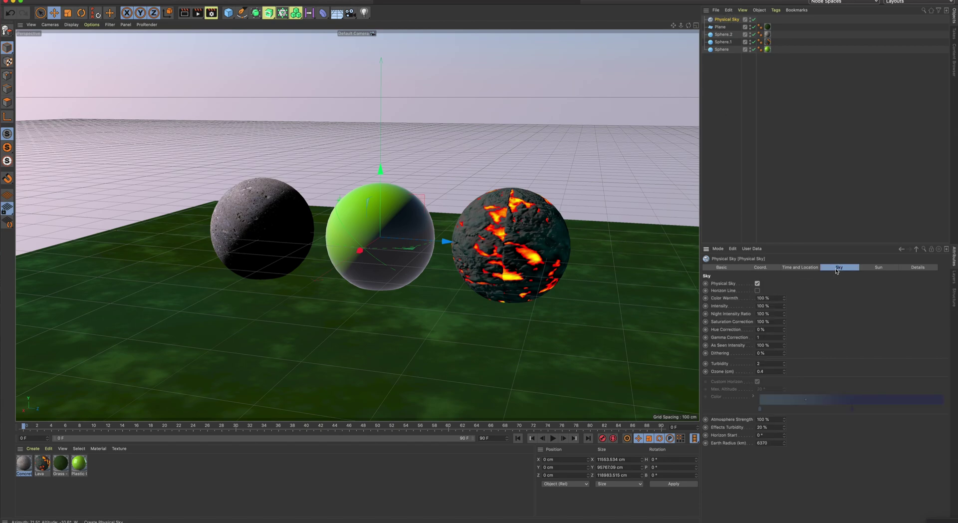
pyautogui.click(866, 271)
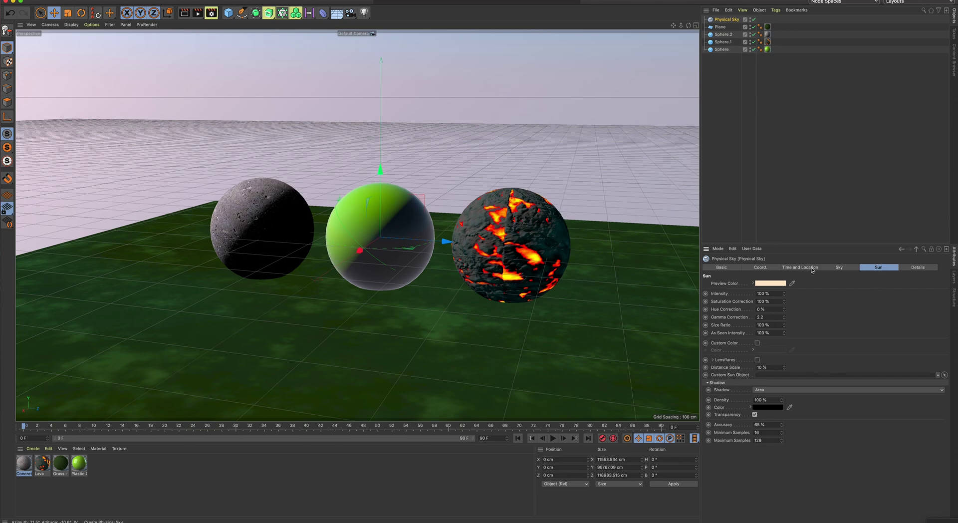
pyautogui.click(794, 269)
pyautogui.click(859, 283)
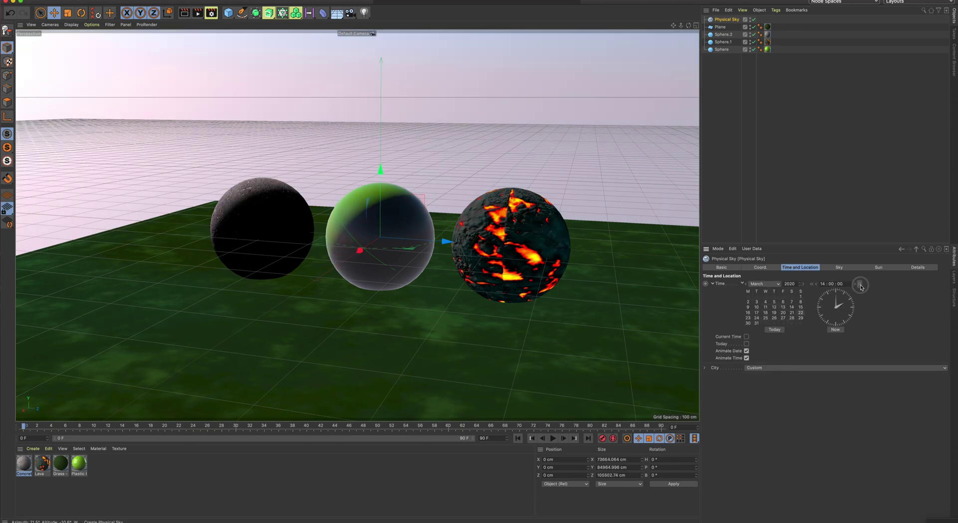
pyautogui.click(812, 284)
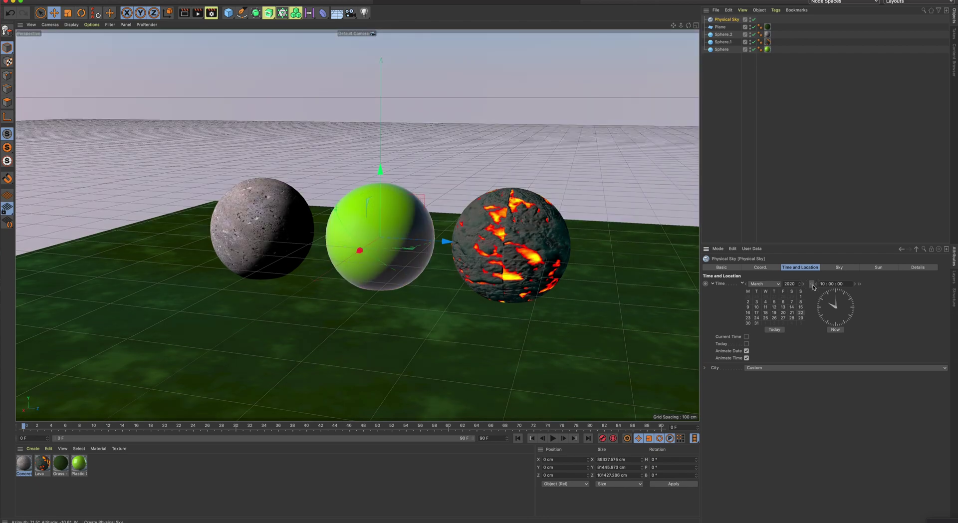
pyautogui.click(189, 14)
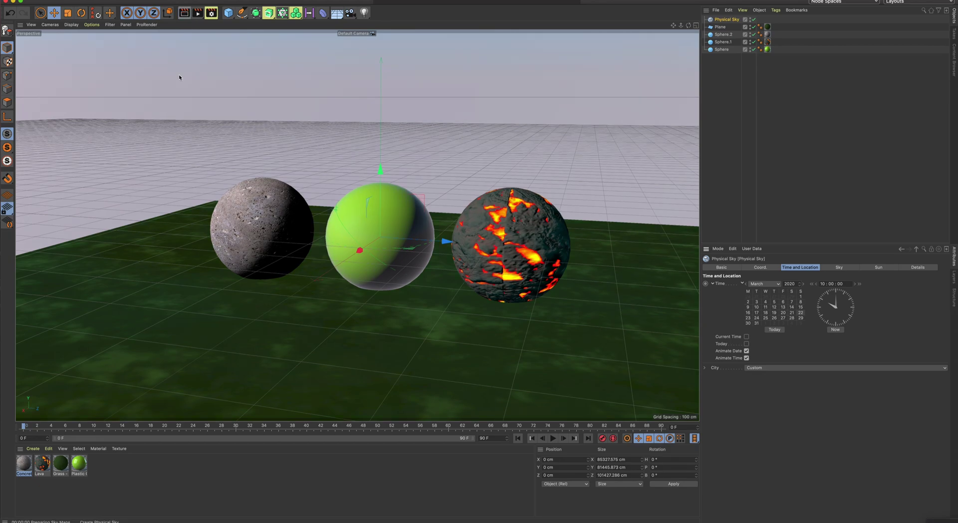